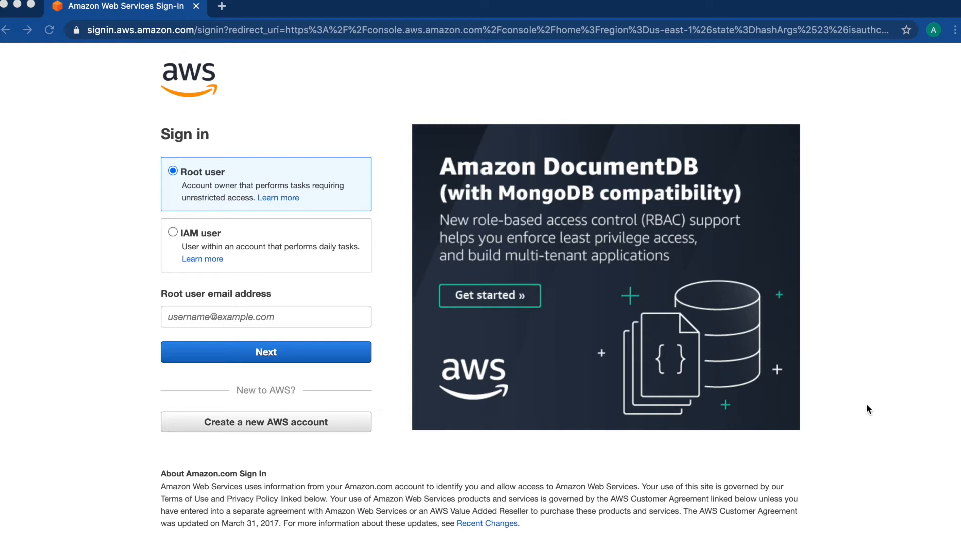
Step: Bring the browser to the front and start signing up for a new AWS account
{"action": "left_click", "coordinate": [288, 424]}
{"action": "left_click", "coordinate": [288, 423]}
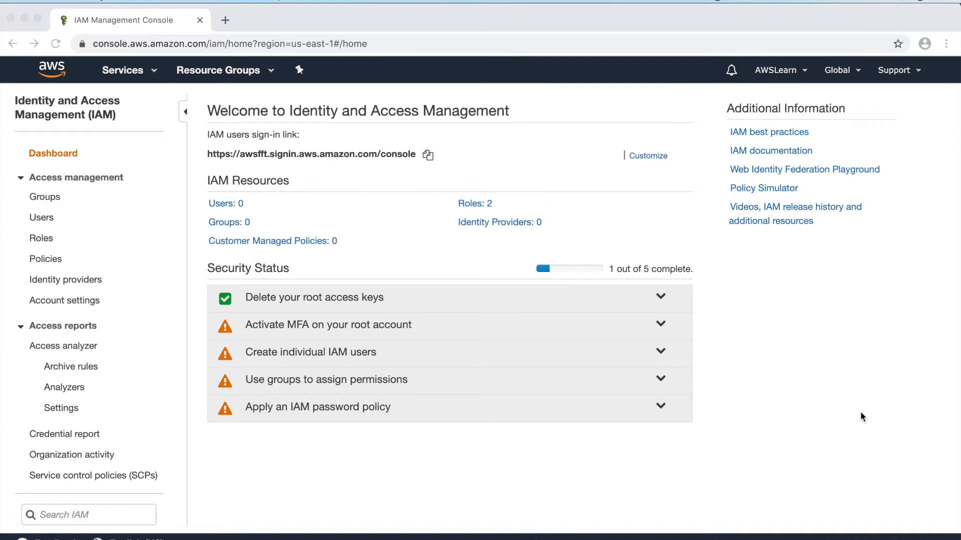
{"action": "left_click", "coordinate": [134, 70]}
{"action": "left_click", "coordinate": [134, 71]}
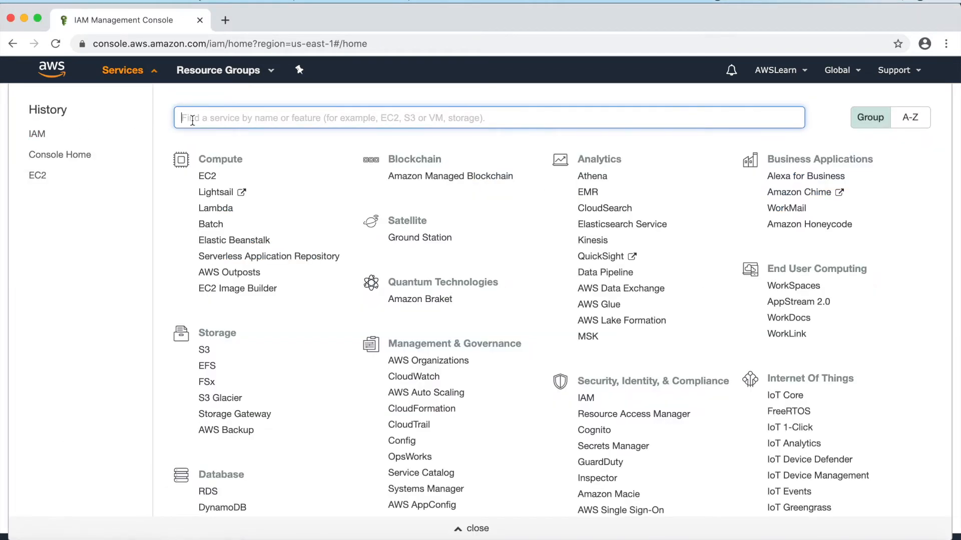
{"action": "type", "text": "iam"}
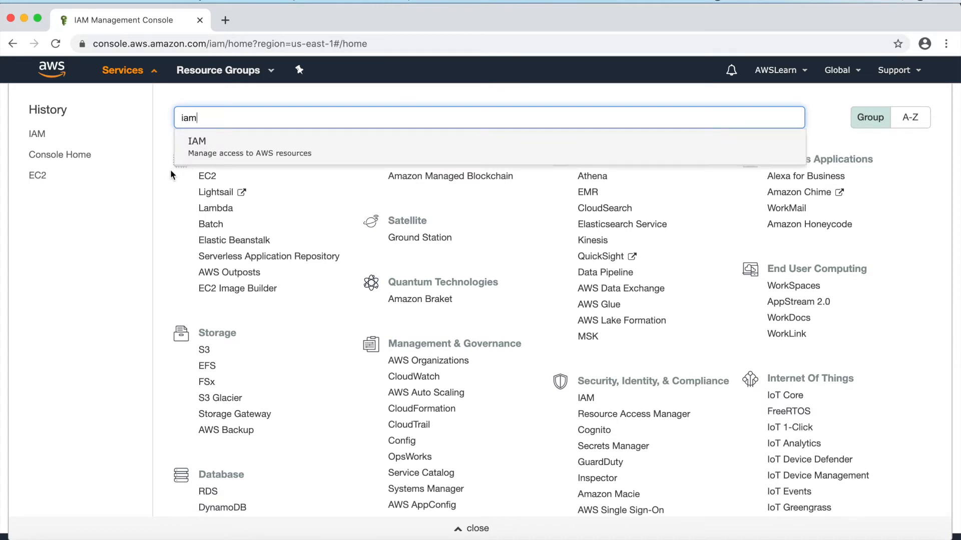
{"action": "left_click", "coordinate": [197, 144]}
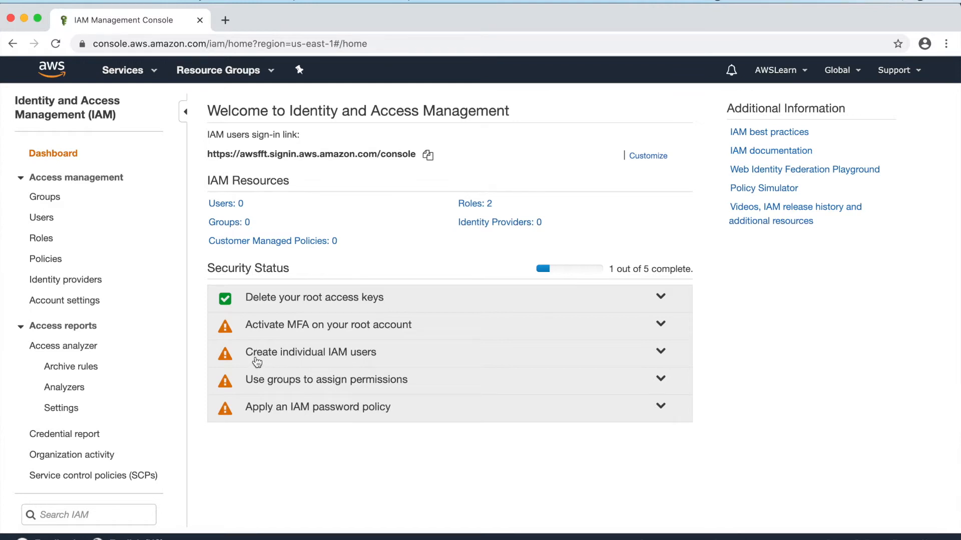
Step: Add a user named admin with console access and an autogenerated password, with no forced reset
{"action": "left_click", "coordinate": [341, 367]}
{"action": "left_click", "coordinate": [262, 424]}
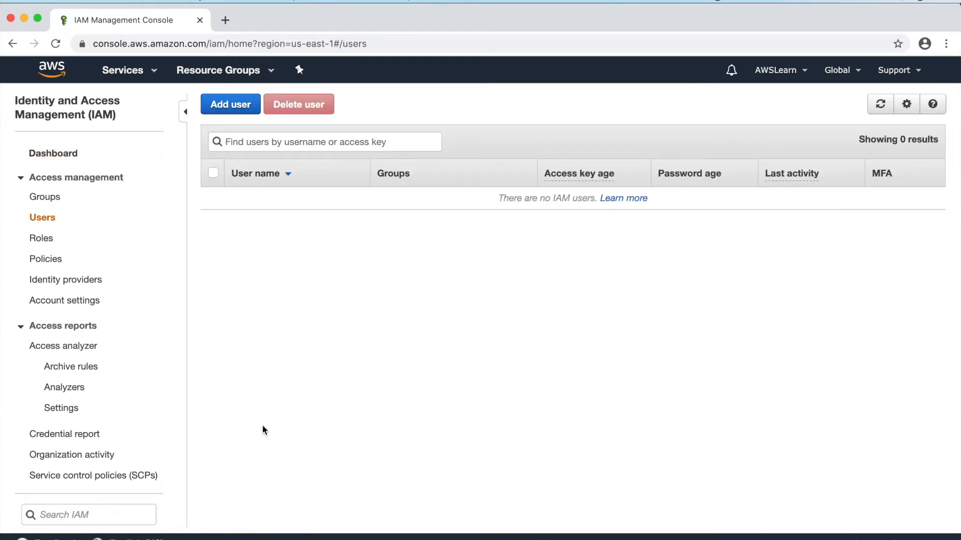
{"action": "left_click", "coordinate": [227, 104]}
{"action": "left_click", "coordinate": [344, 204]}
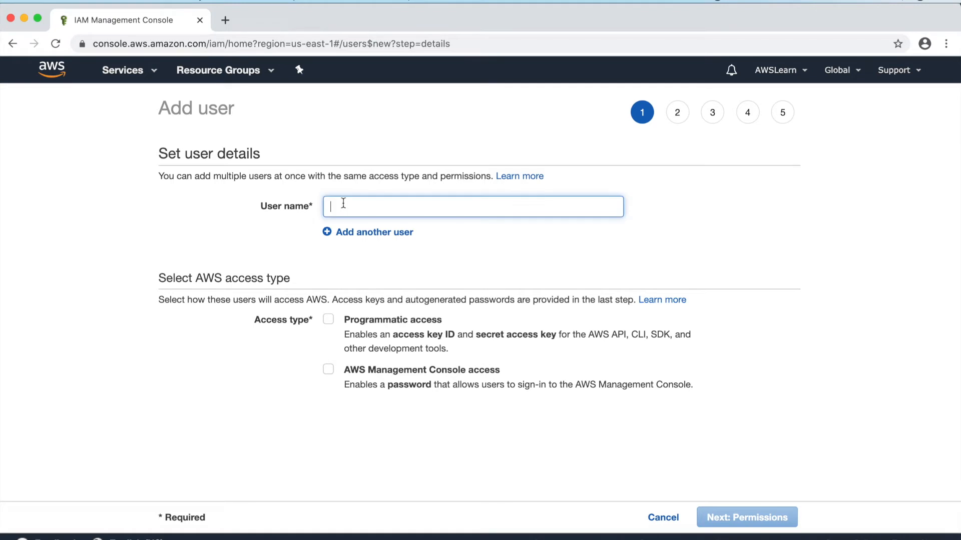
{"action": "type", "text": "admin"}
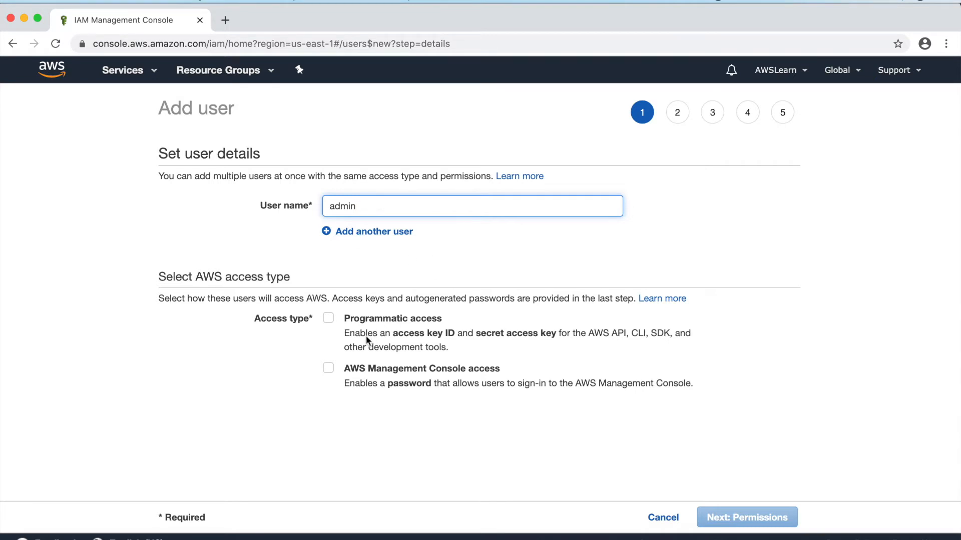
{"action": "left_click", "coordinate": [328, 370]}
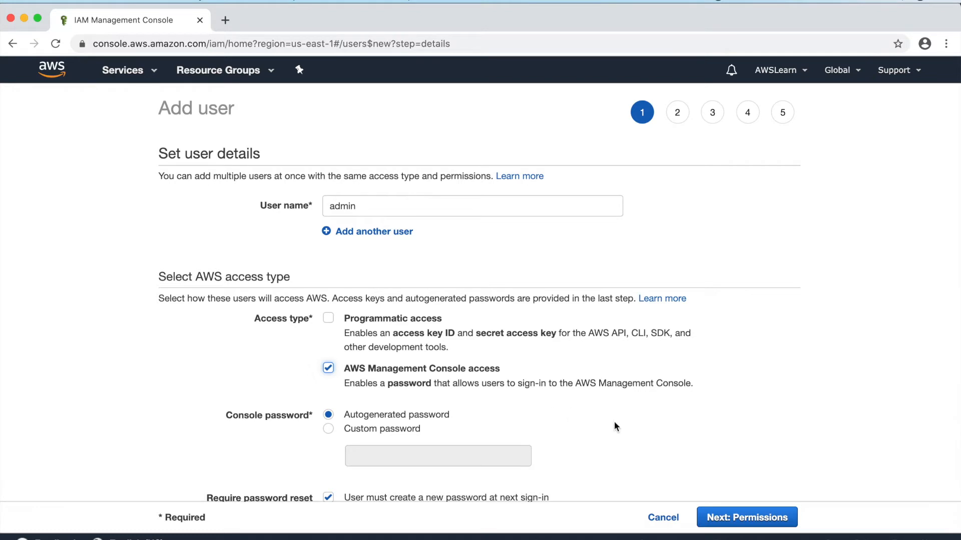
{"action": "left_click", "coordinate": [329, 499]}
Step: Create a group named admin with the AdministratorAccess policy for the new user
{"action": "left_click", "coordinate": [753, 527]}
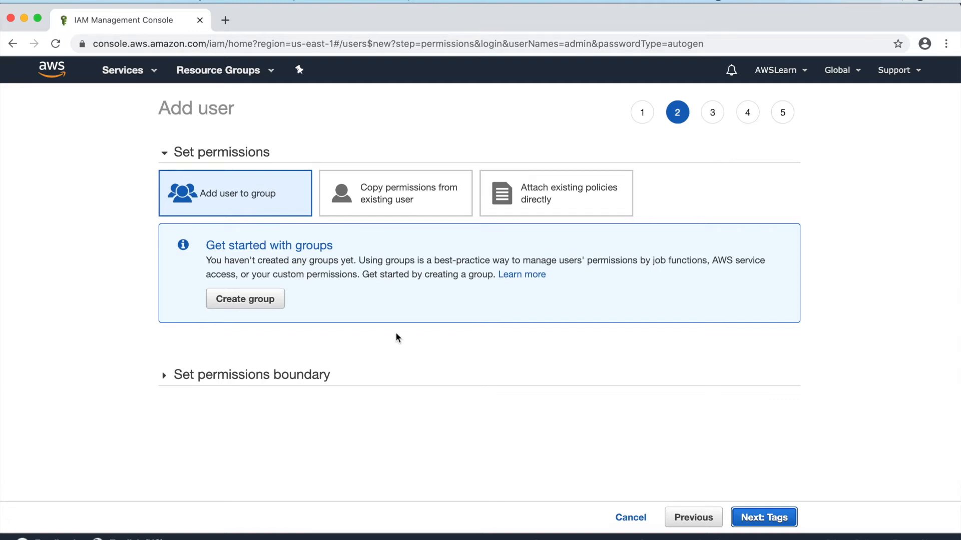
{"action": "left_click", "coordinate": [245, 300]}
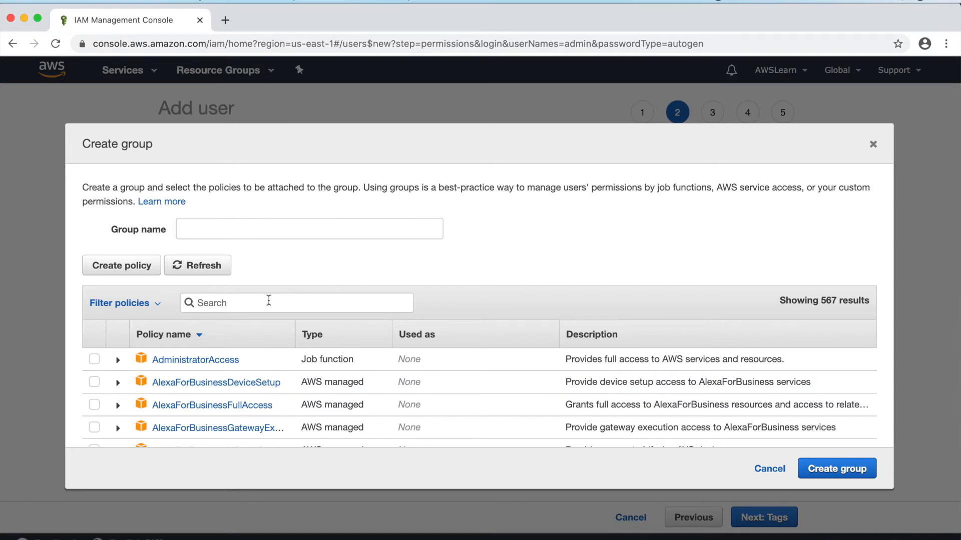
{"action": "left_click", "coordinate": [260, 232]}
{"action": "type", "text": "admin"}
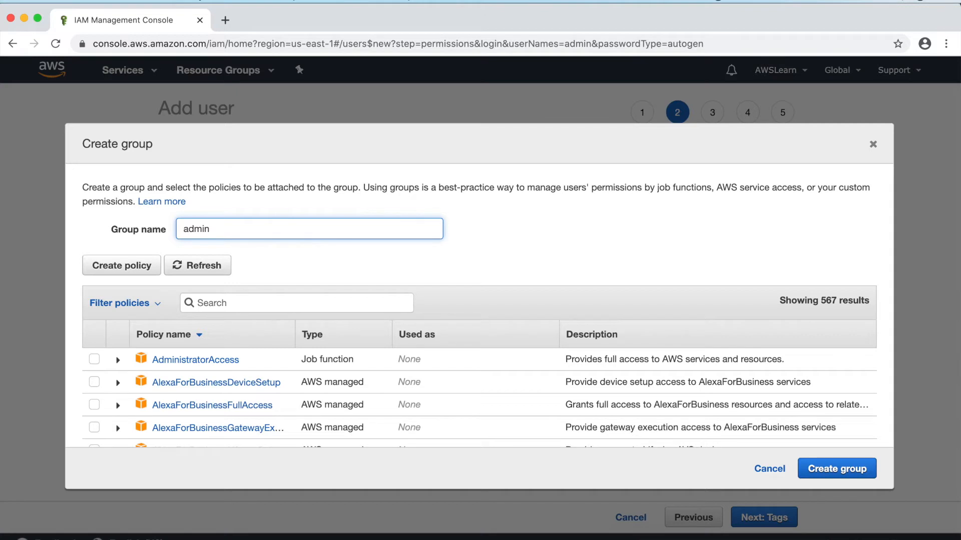
{"action": "left_click", "coordinate": [95, 360]}
{"action": "left_click", "coordinate": [95, 360]}
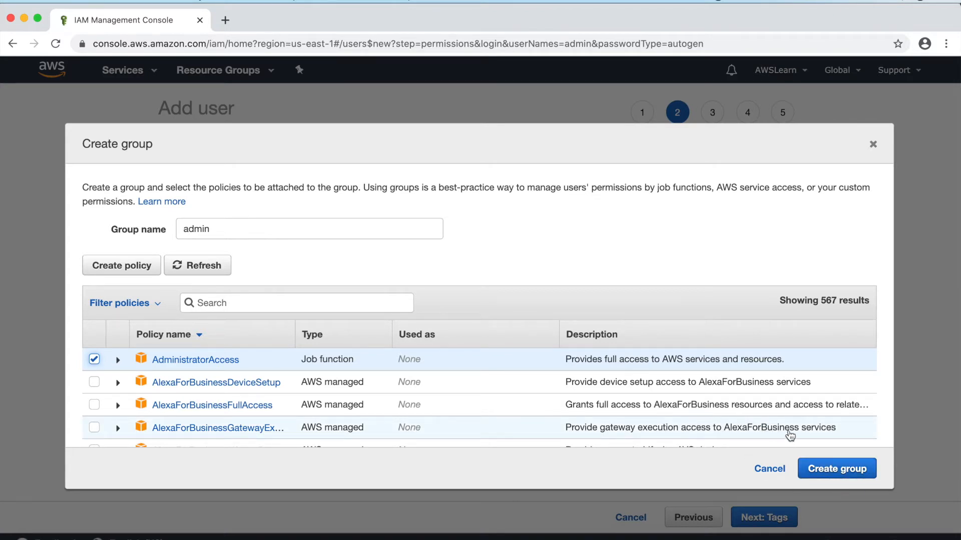
{"action": "left_click", "coordinate": [842, 471]}
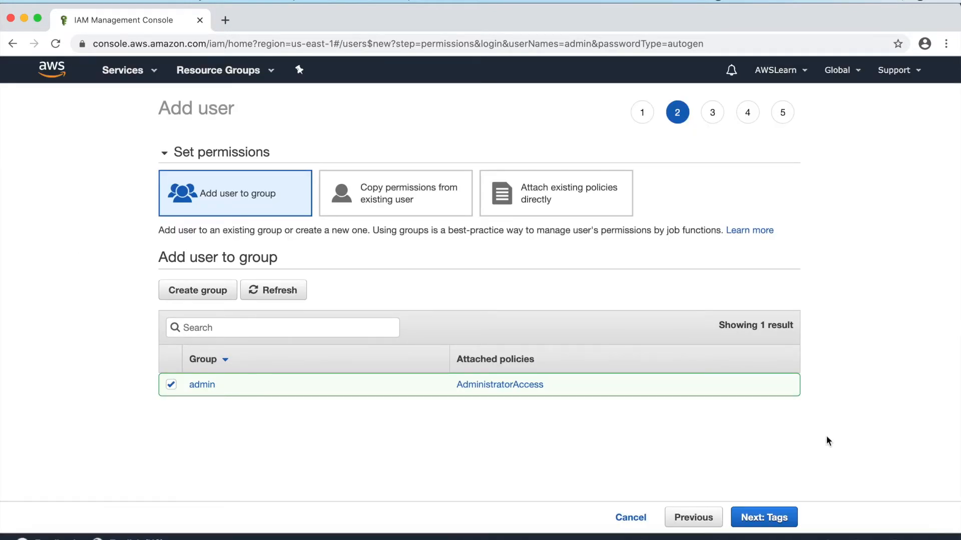
Step: Skip tags to review the admin user, then go back three pages to the user details
{"action": "left_click", "coordinate": [765, 520]}
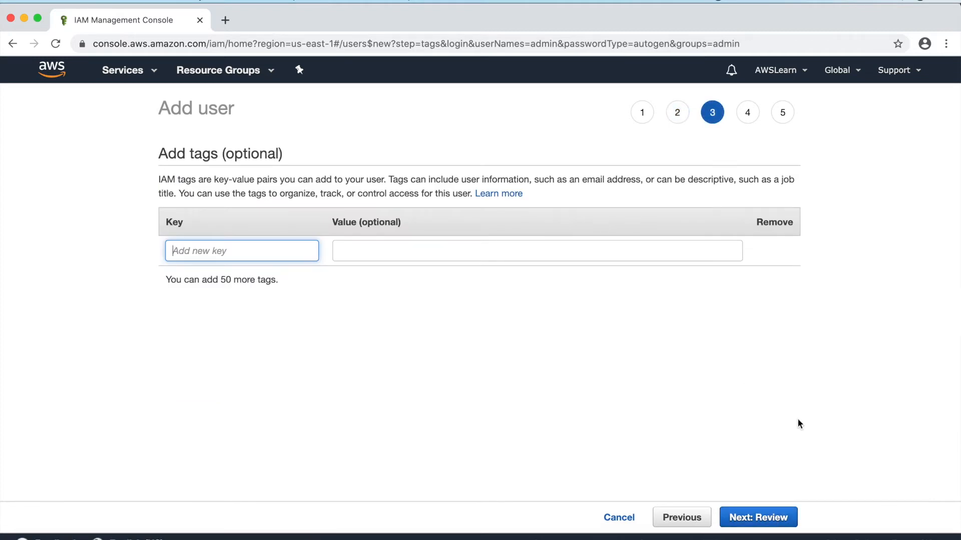
{"action": "left_click", "coordinate": [763, 516]}
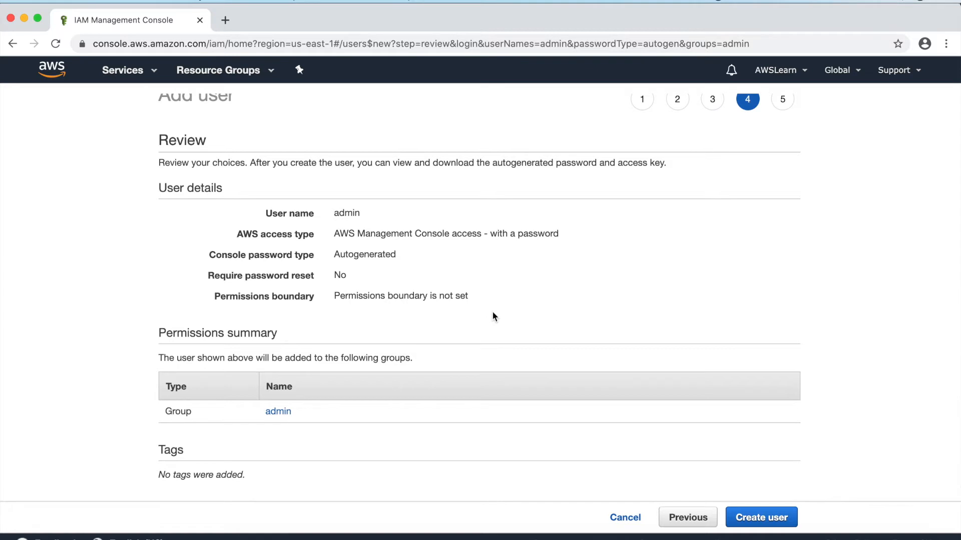
{"action": "left_click", "coordinate": [679, 523]}
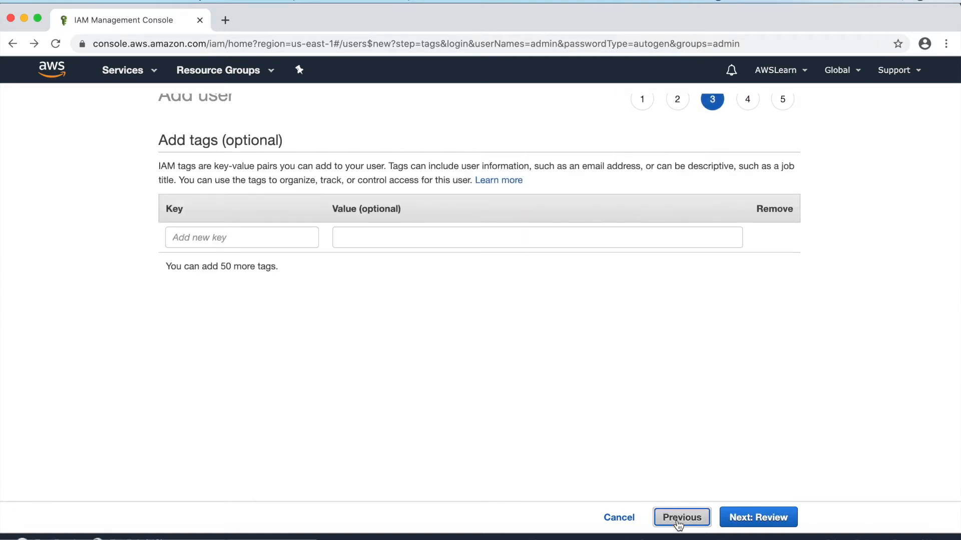
{"action": "left_click", "coordinate": [678, 522]}
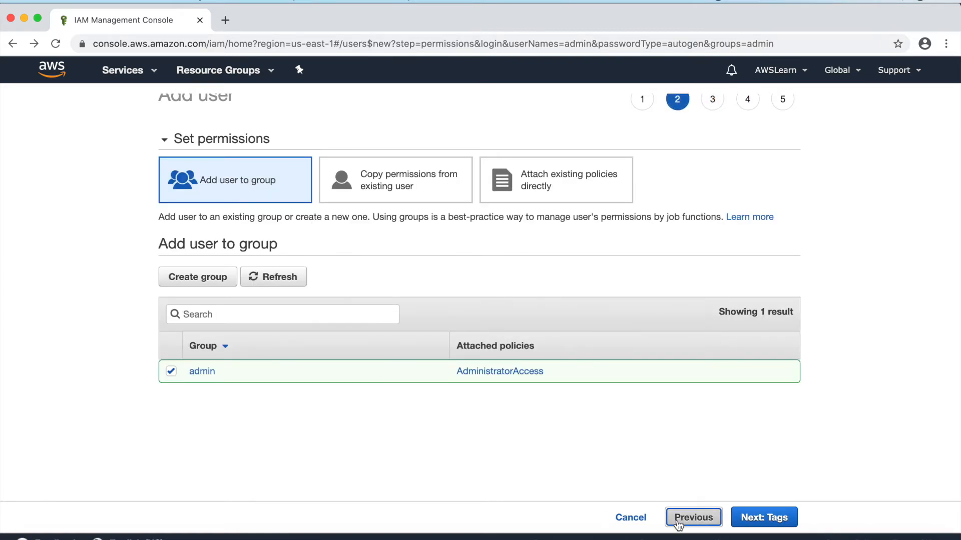
{"action": "left_click", "coordinate": [678, 522]}
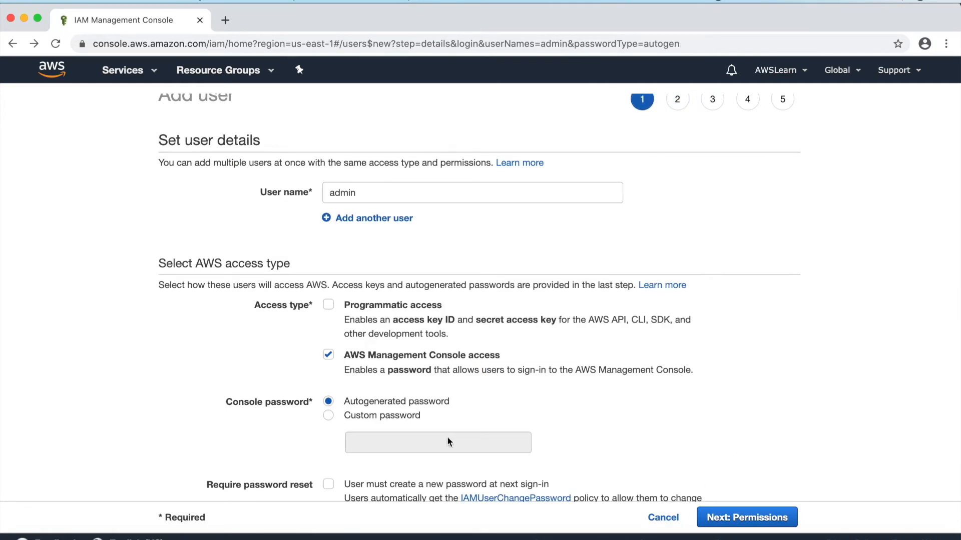
Step: Give the admin user a custom console password instead of an autogenerated one
{"action": "left_click", "coordinate": [329, 415]}
{"action": "left_click", "coordinate": [374, 447]}
{"action": "type", "text": "a"}
{"action": "type", "text": "•••••••"}
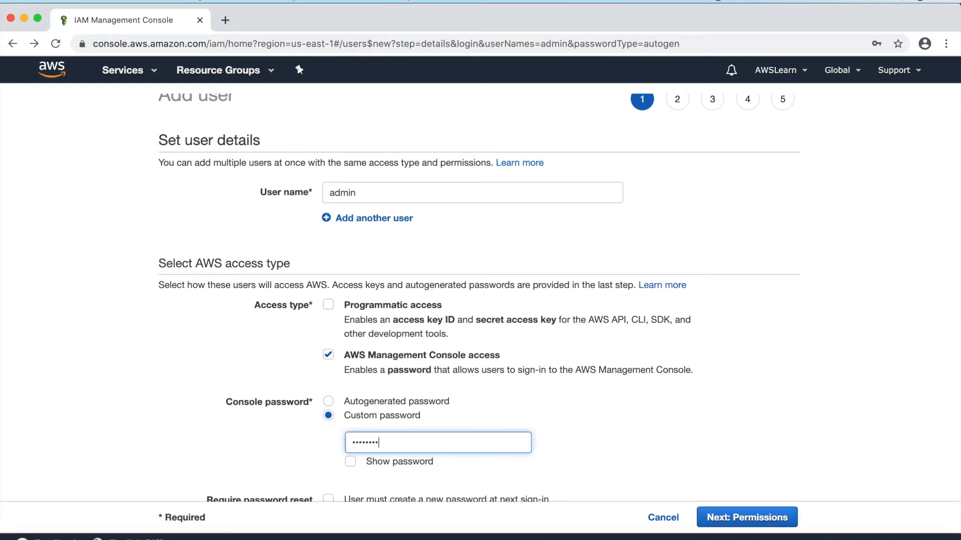
{"action": "left_click", "coordinate": [743, 521]}
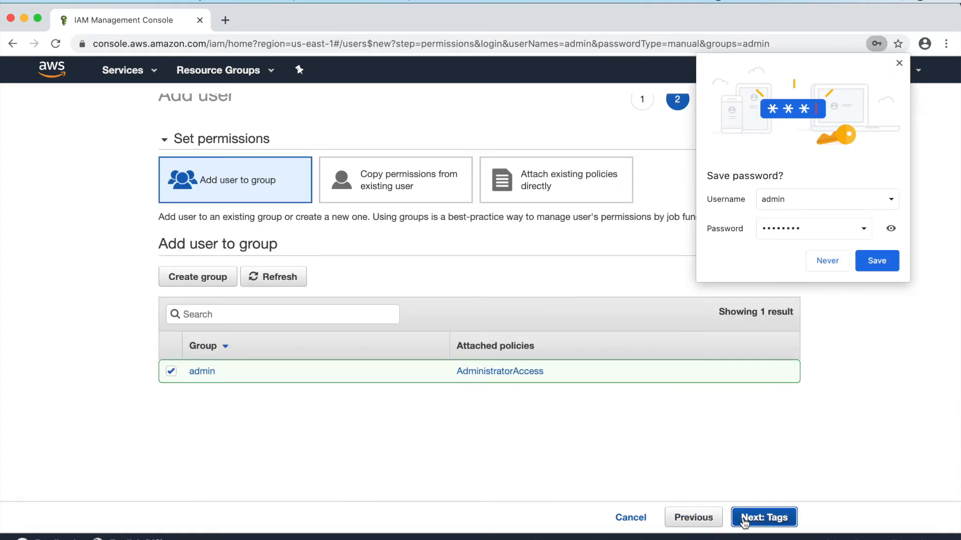
Step: Dismiss the browser's save-password prompt and create the admin user via tags and review
{"action": "left_click", "coordinate": [837, 268]}
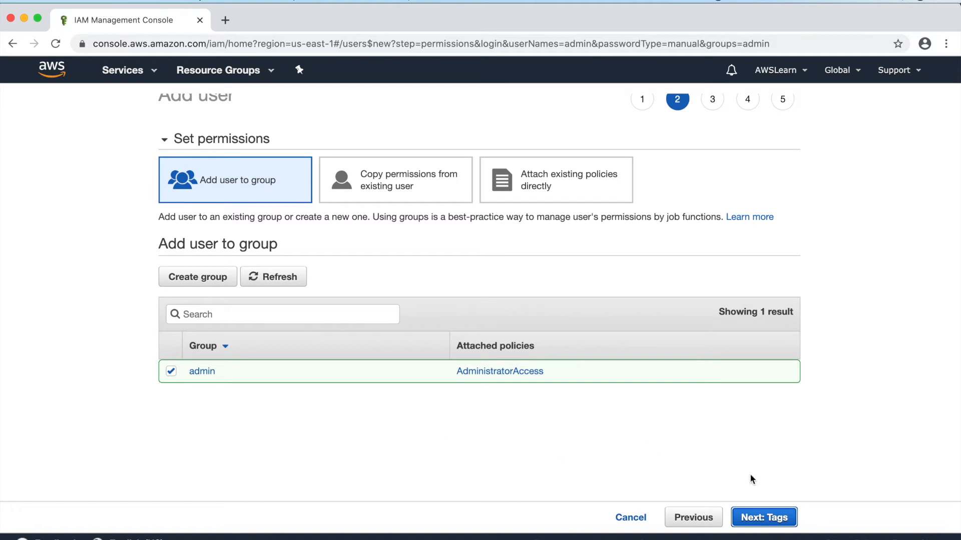
{"action": "left_click", "coordinate": [764, 519]}
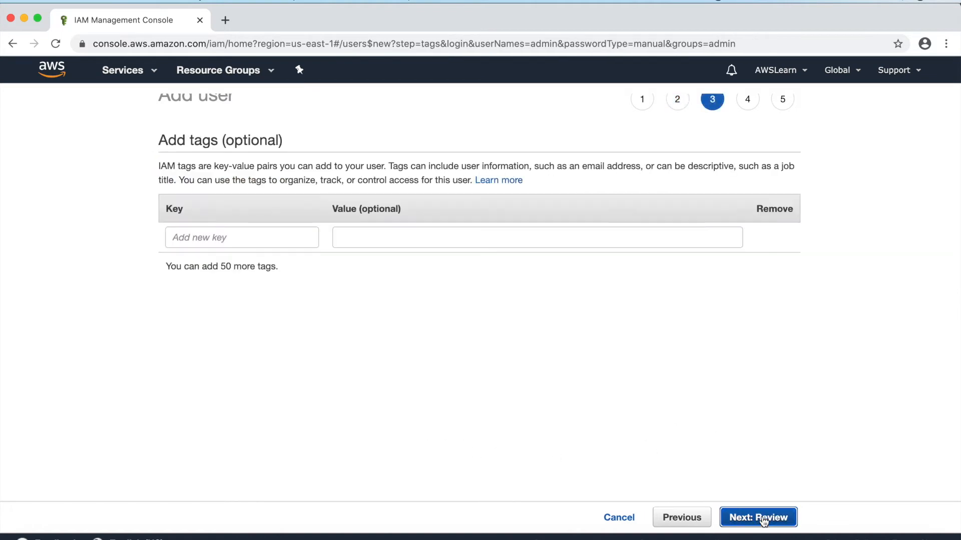
{"action": "left_click", "coordinate": [763, 519]}
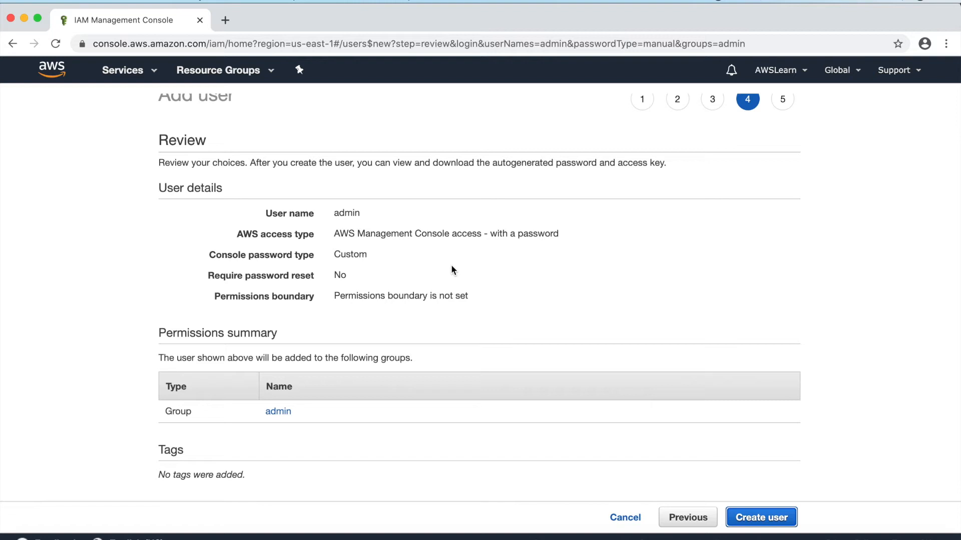
{"action": "left_click", "coordinate": [755, 518]}
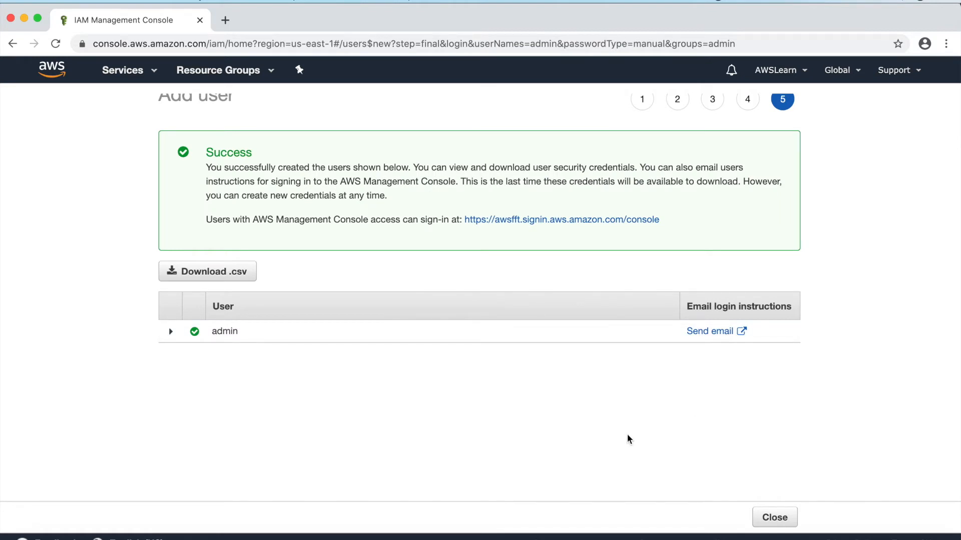
Step: Download the admin user's credentials file and return to the IAM dashboard
{"action": "left_click", "coordinate": [242, 276]}
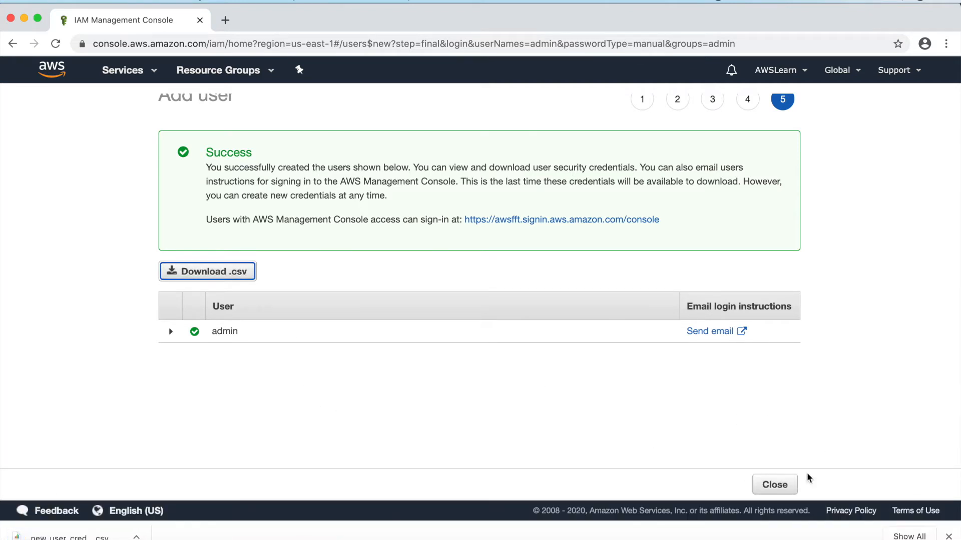
{"action": "left_click", "coordinate": [780, 489]}
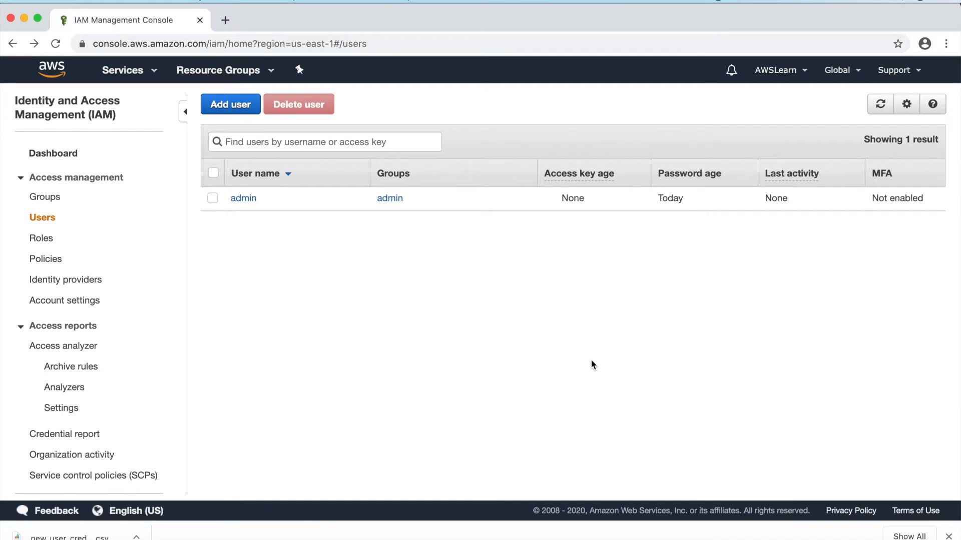
{"action": "left_click", "coordinate": [70, 158]}
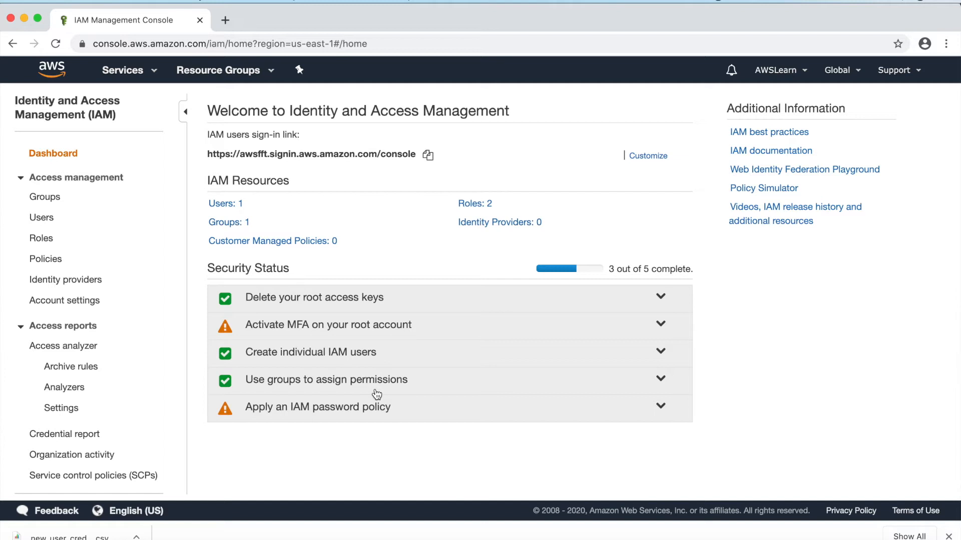
Step: Reach the Set password policy form from the password policy checklist item via Account settings
{"action": "left_click", "coordinate": [344, 414]}
{"action": "left_click", "coordinate": [293, 470]}
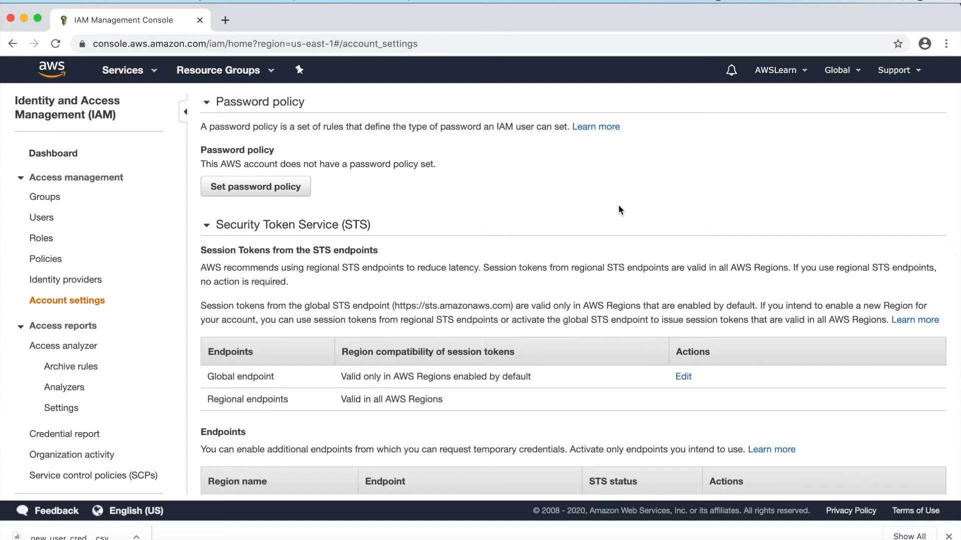
{"action": "scroll", "coordinate": [619, 206], "scroll_direction": "down", "scroll_amount": 3}
{"action": "scroll", "coordinate": [619, 207], "scroll_direction": "up", "scroll_amount": 1}
{"action": "scroll", "coordinate": [619, 207], "scroll_direction": "up", "scroll_amount": 1}
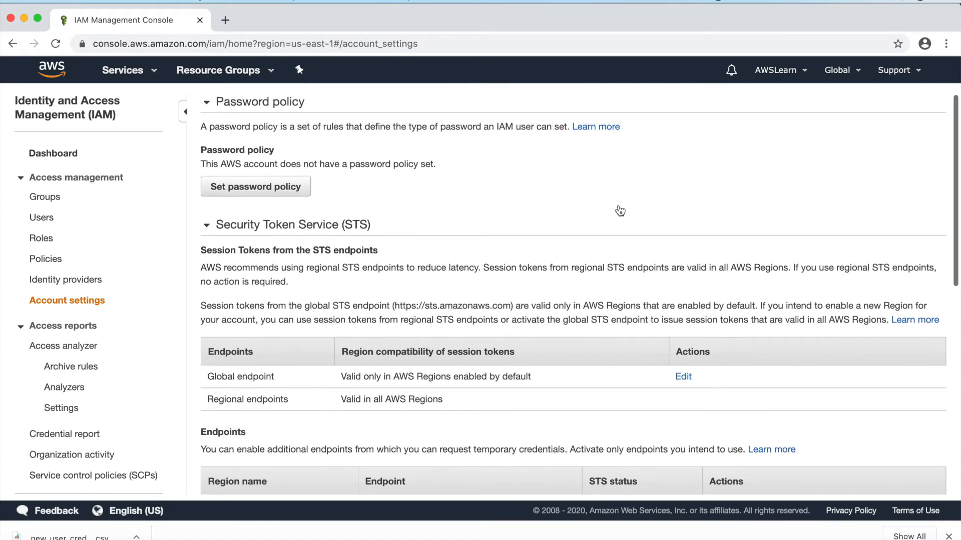
{"action": "left_click", "coordinate": [283, 194]}
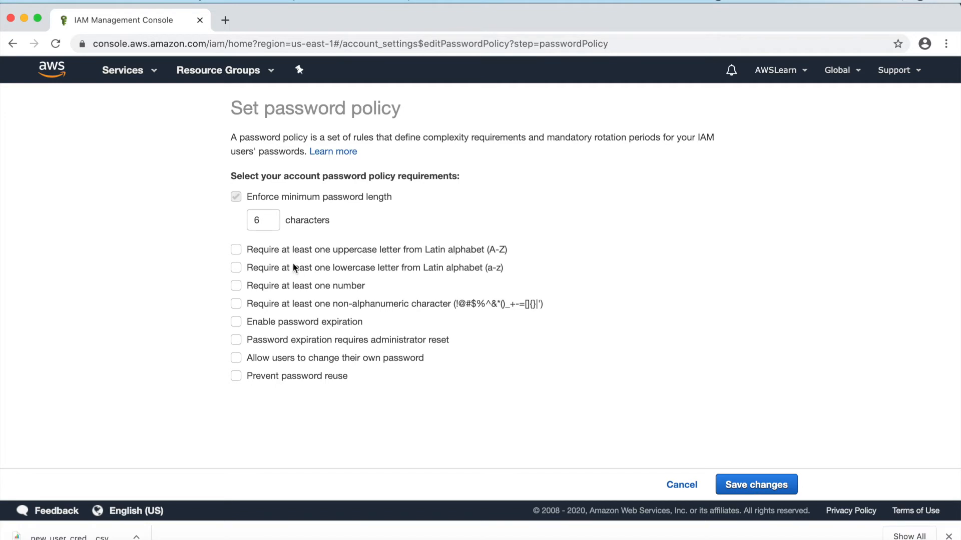
Step: Require uppercase, lowercase, number and non-alphanumeric characters in passwords, then return to the dashboard
{"action": "left_click", "coordinate": [238, 257]}
{"action": "left_click", "coordinate": [237, 270]}
{"action": "left_click", "coordinate": [237, 286]}
{"action": "left_click", "coordinate": [237, 309]}
{"action": "left_click", "coordinate": [759, 486]}
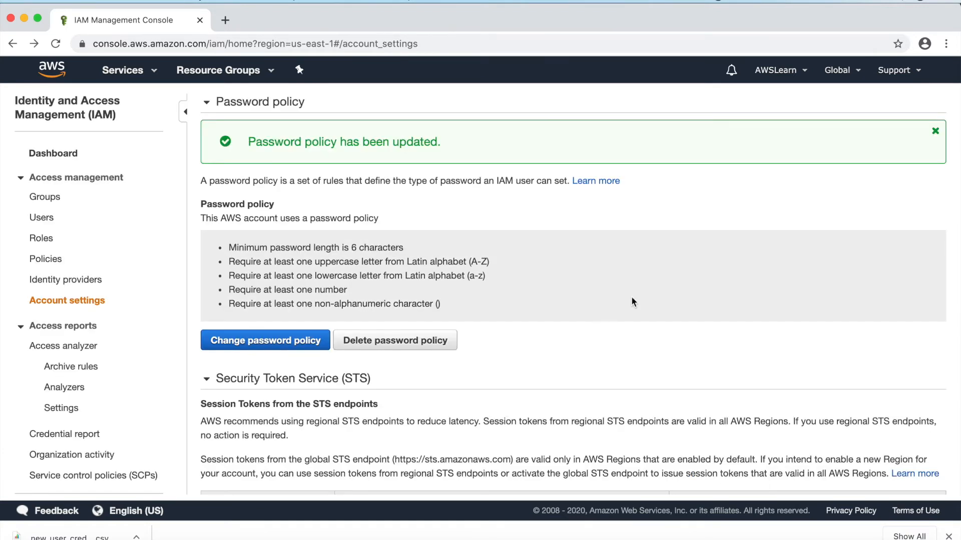
{"action": "left_click", "coordinate": [65, 157]}
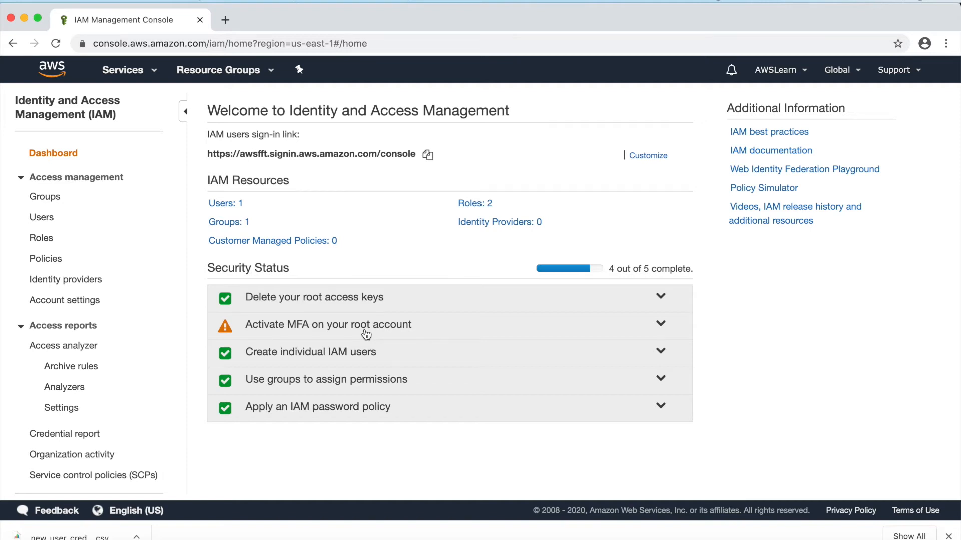
Step: Expand the 'Activate MFA on your root account' item on the IAM dashboard
{"action": "left_click", "coordinate": [366, 335]}
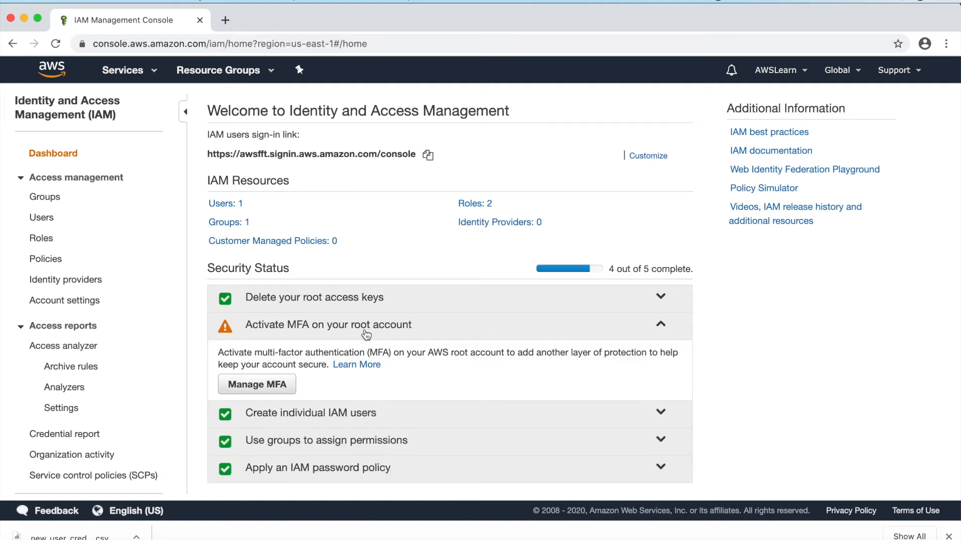
Step: Open the root account's security credentials, expand the MFA section and begin activating MFA
{"action": "left_click", "coordinate": [274, 385]}
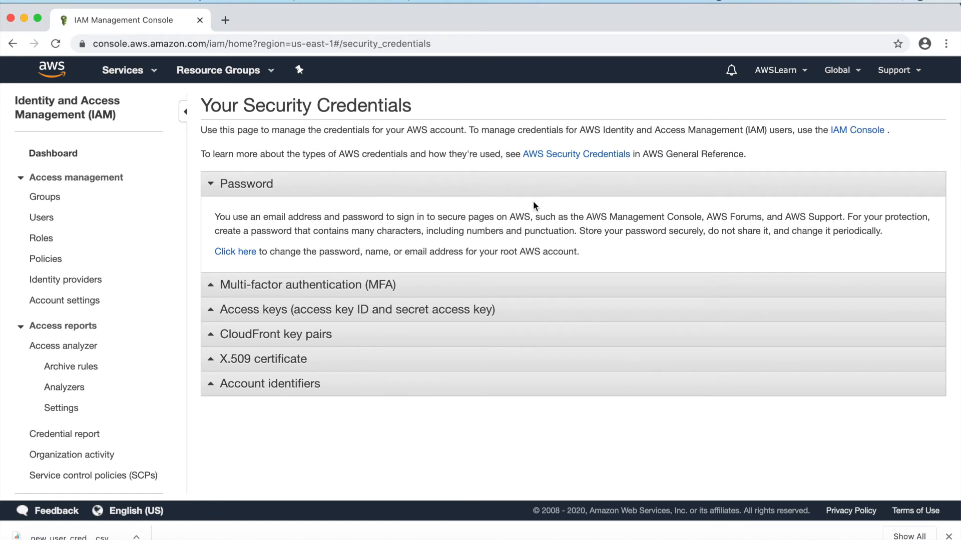
{"action": "left_click", "coordinate": [307, 285]}
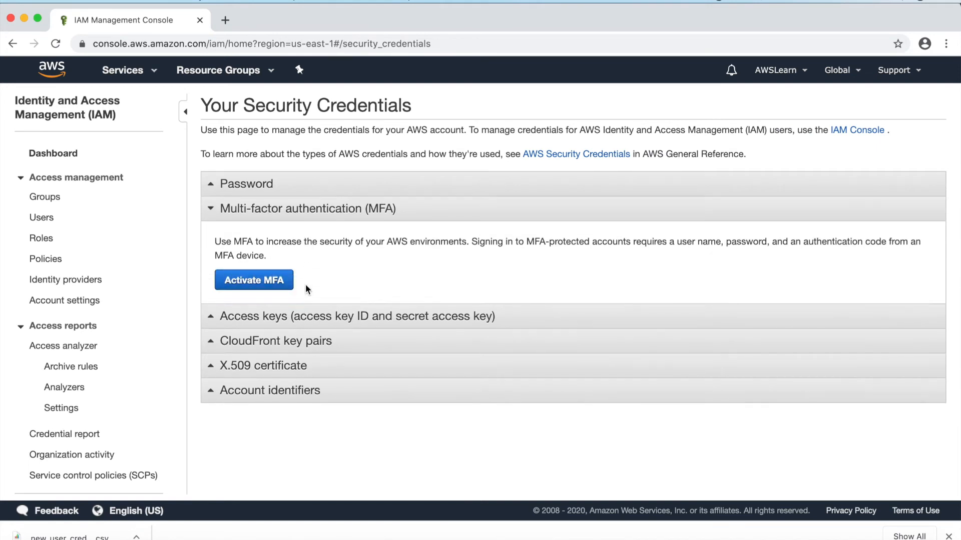
{"action": "left_click", "coordinate": [256, 284]}
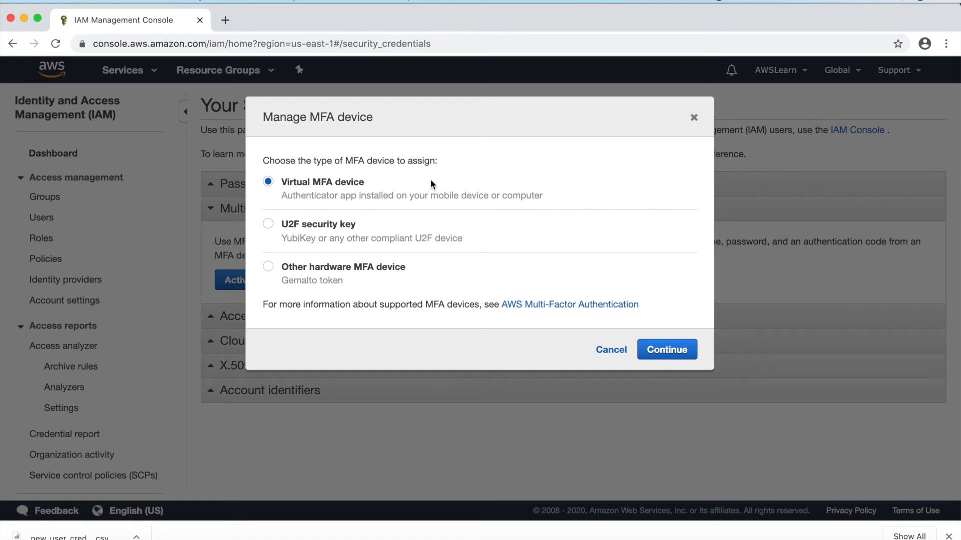
Step: Continue with a virtual MFA device, then open the AWS Free Tier page from the Google results
{"action": "left_click", "coordinate": [666, 353]}
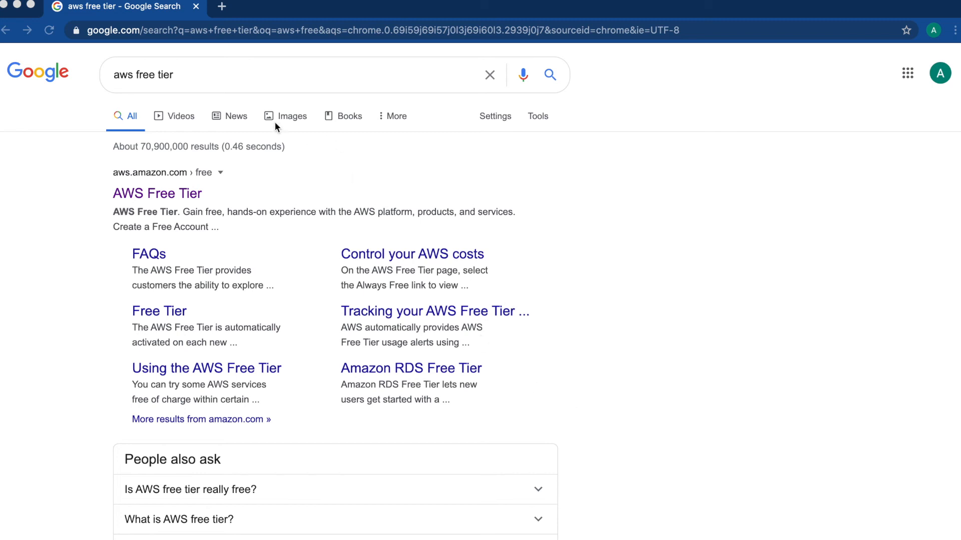
{"action": "left_click", "coordinate": [159, 196]}
{"action": "left_click", "coordinate": [152, 194]}
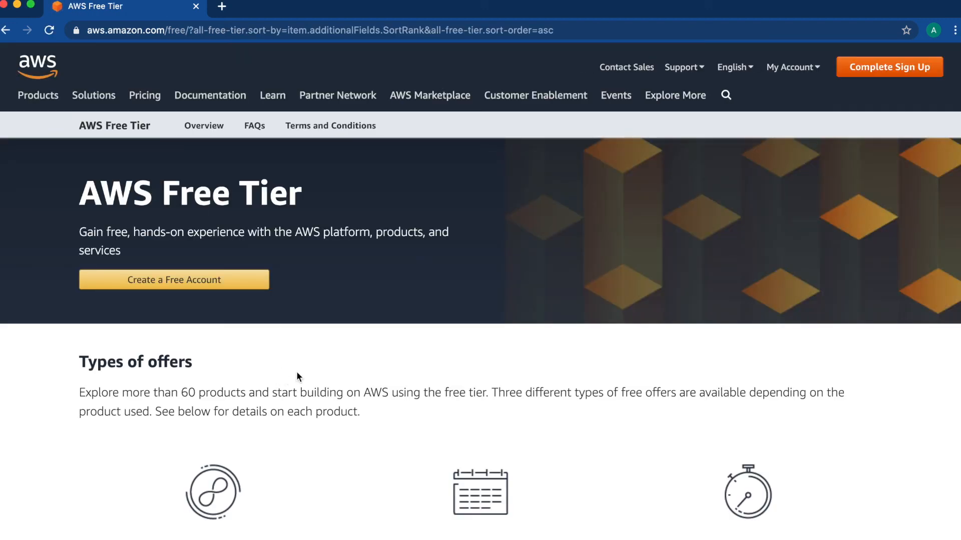
Step: Filter Free Tier offers to the Database category, listing Amazon RDS 750 Hours, DynamoDB 25 GB and ElastiCache
{"action": "scroll", "coordinate": [305, 372], "scroll_direction": "down", "scroll_amount": 9}
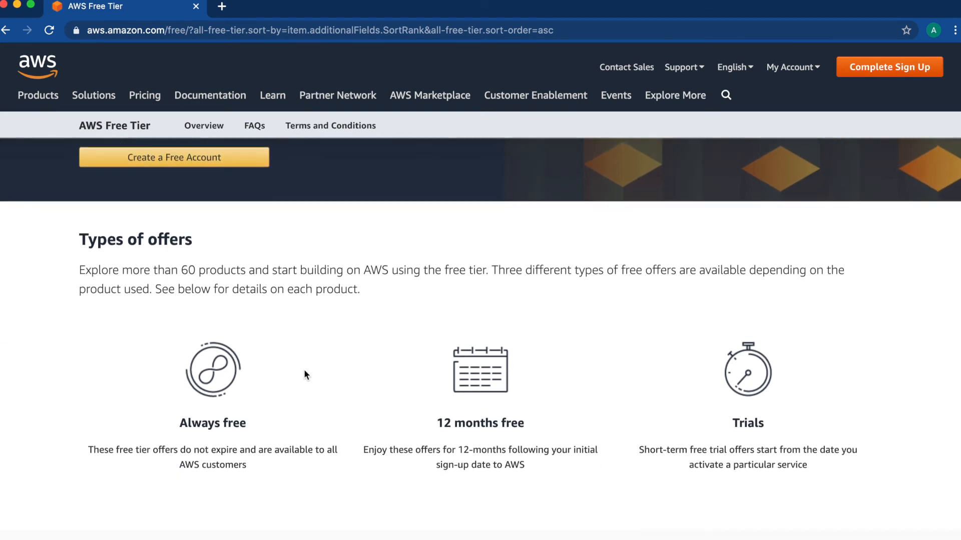
{"action": "mouse_move", "coordinate": [304, 369]}
{"action": "scroll", "coordinate": [304, 369], "scroll_direction": "down", "scroll_amount": 2}
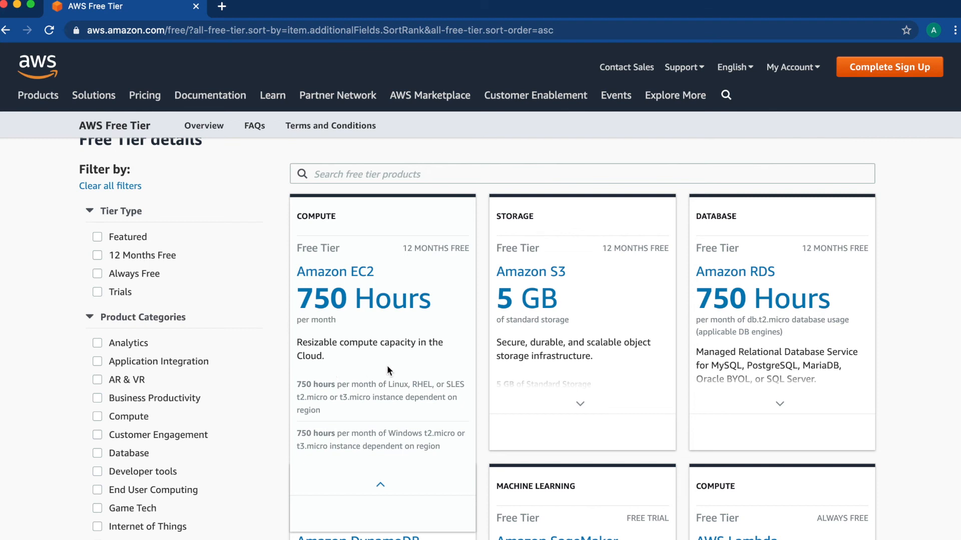
{"action": "mouse_move", "coordinate": [510, 393]}
{"action": "left_click", "coordinate": [97, 456]}
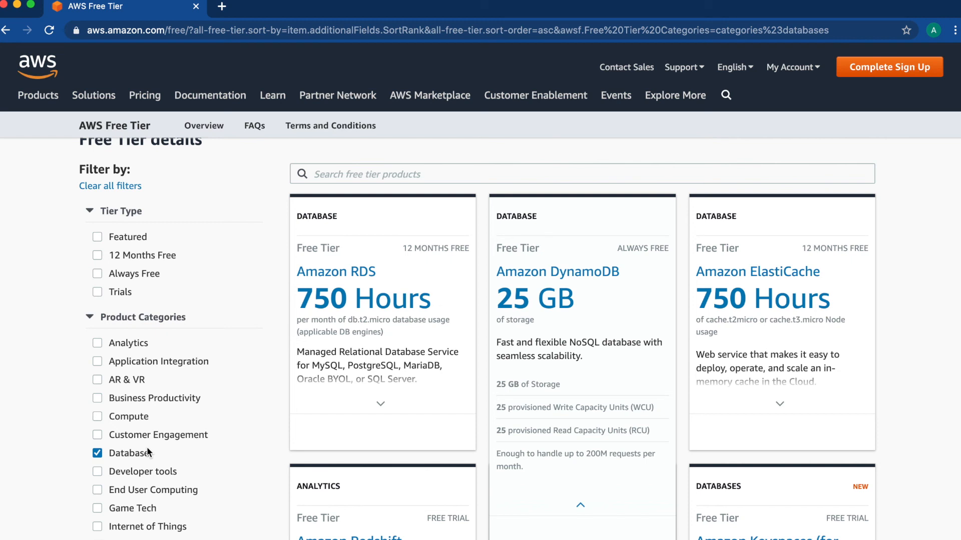
{"action": "scroll", "coordinate": [926, 386], "scroll_direction": "down", "scroll_amount": 5}
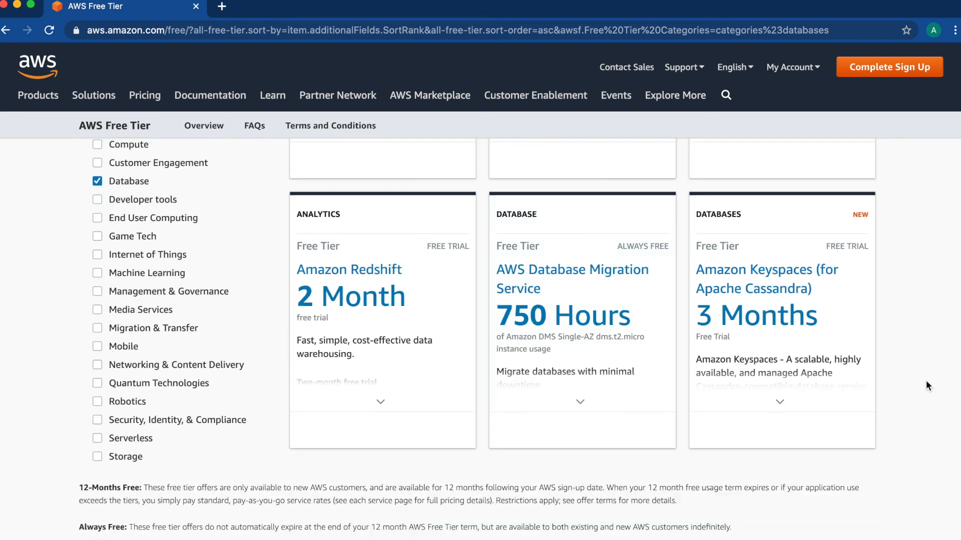
{"action": "scroll", "coordinate": [926, 382], "scroll_direction": "up", "scroll_amount": 5}
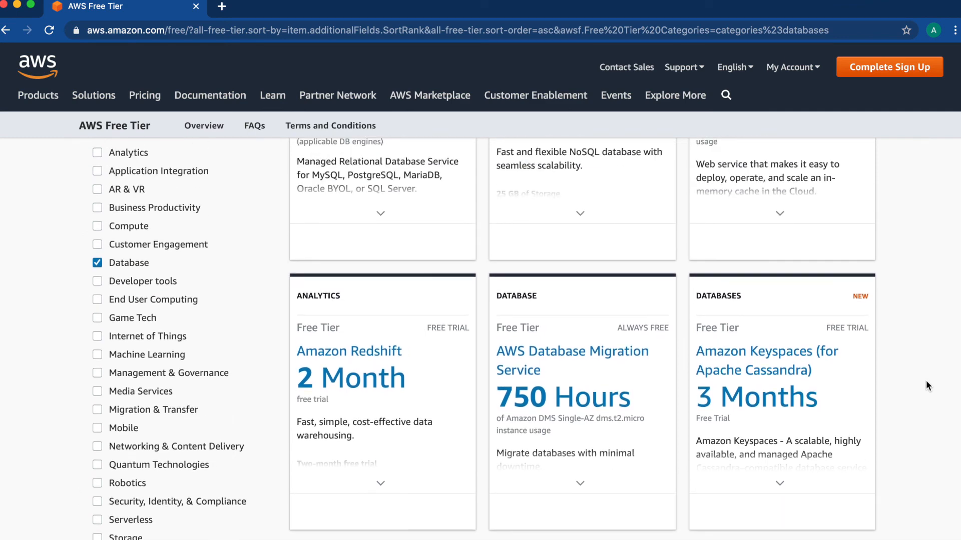
{"action": "scroll", "coordinate": [927, 385], "scroll_direction": "up", "scroll_amount": 1}
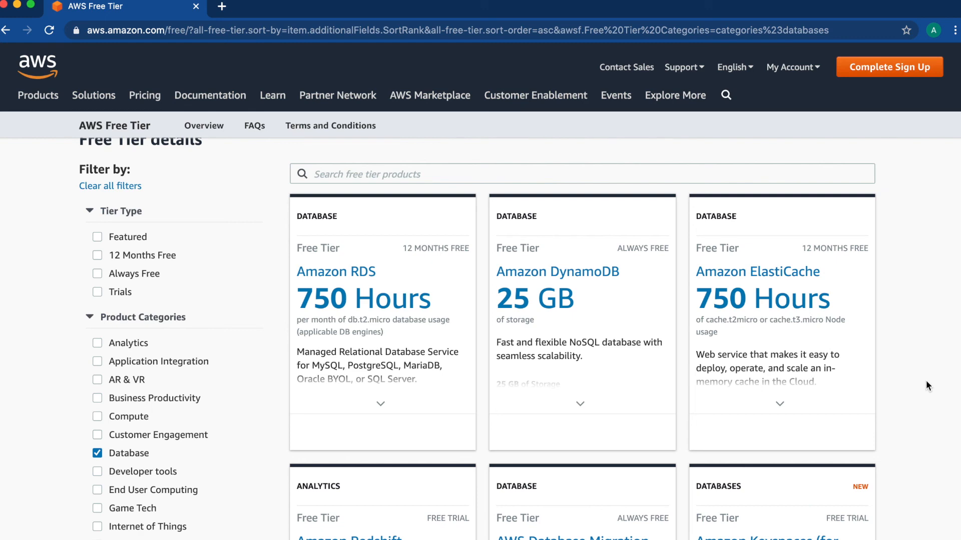
Step: Swap the Database filter for Storage, showing Amazon S3 5 GB, CloudFront 50 GB and EFS 5 GB
{"action": "scroll", "coordinate": [500, 300], "scroll_direction": "down", "scroll_amount": 5}
{"action": "left_click", "coordinate": [97, 154]}
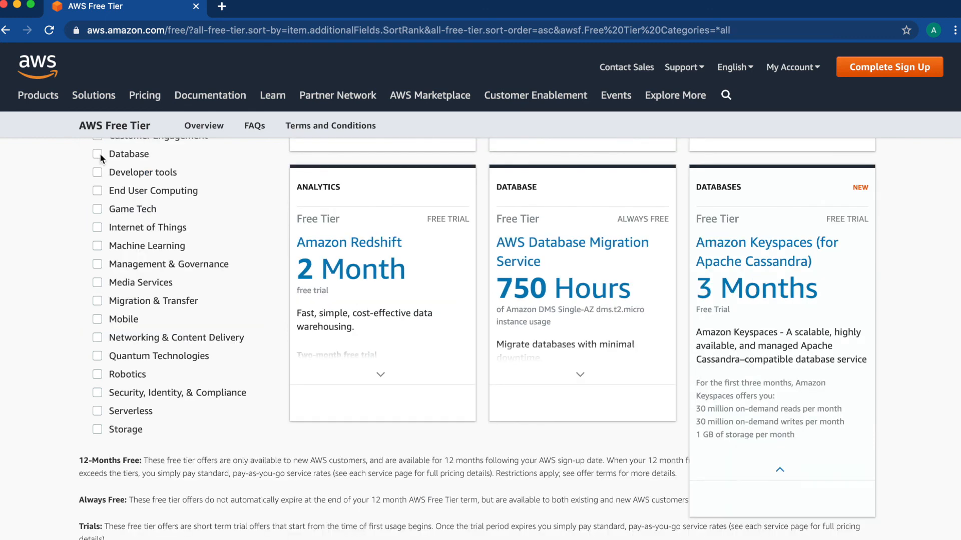
{"action": "left_click", "coordinate": [97, 430]}
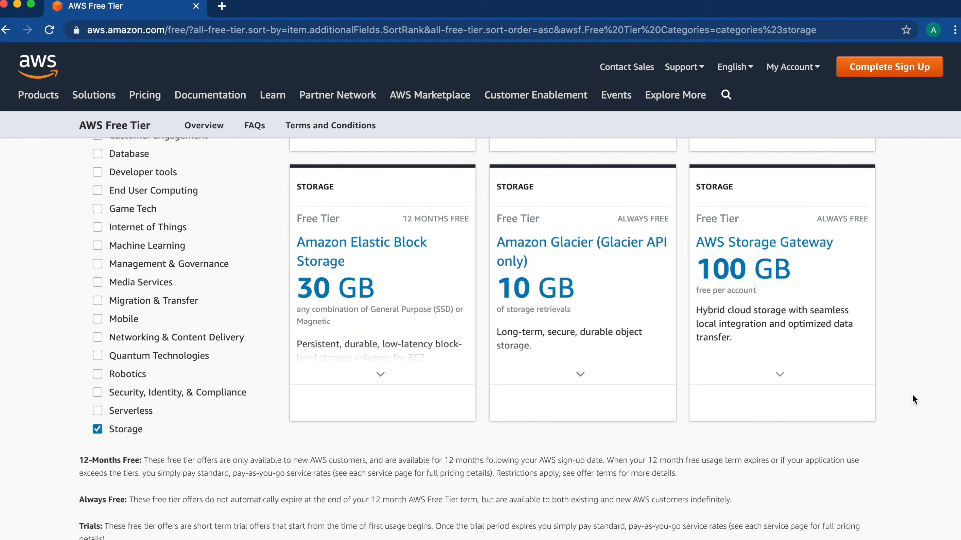
{"action": "scroll", "coordinate": [913, 397], "scroll_direction": "up", "scroll_amount": 4}
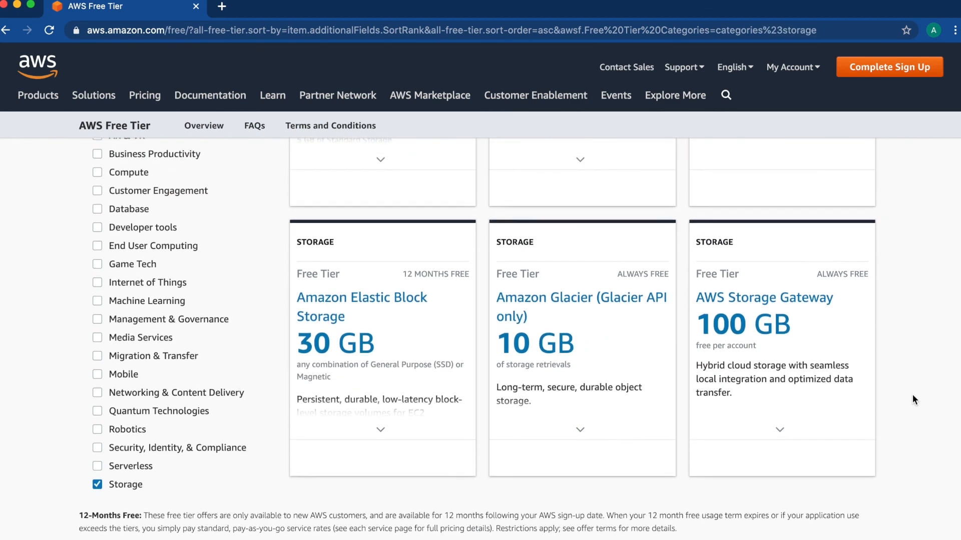
{"action": "scroll", "coordinate": [913, 396], "scroll_direction": "up", "scroll_amount": 2}
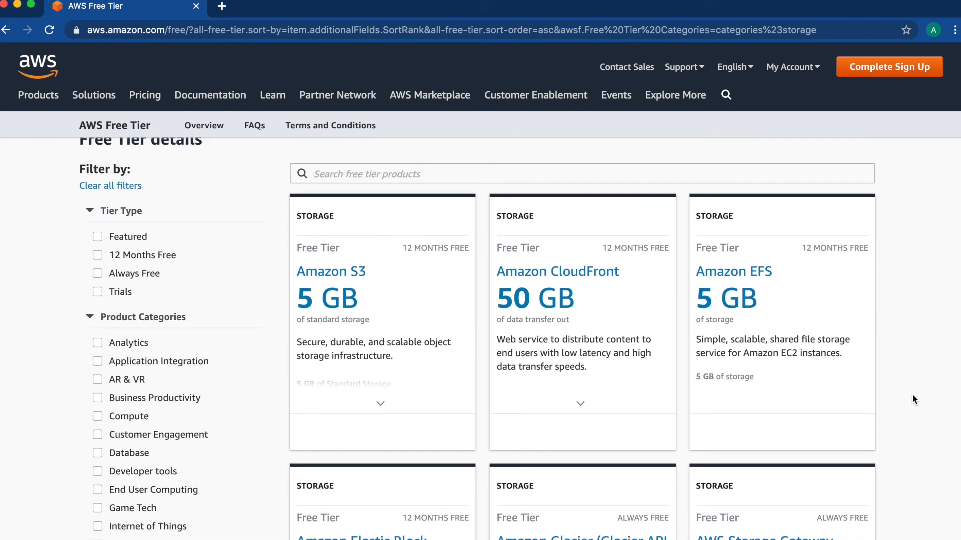